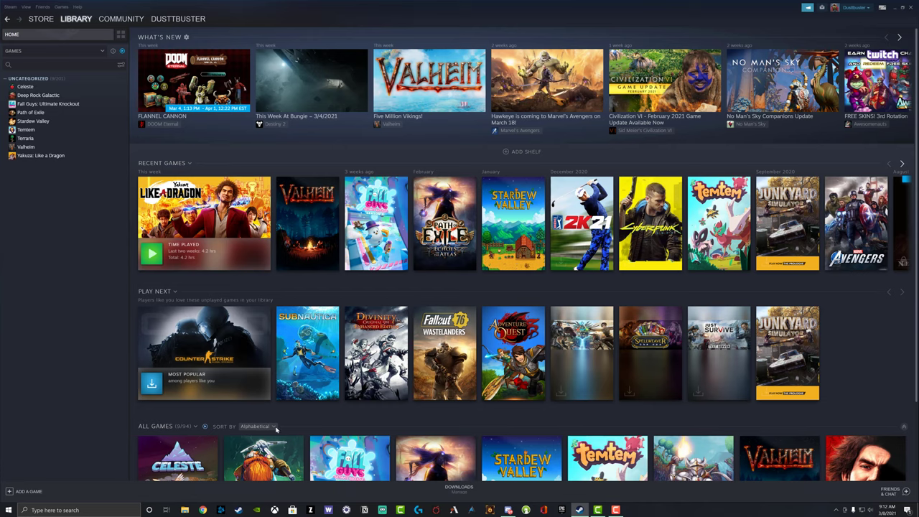
Step: Open the dialog for adding a non-Steam game to the library
mouse_move(181, 237)
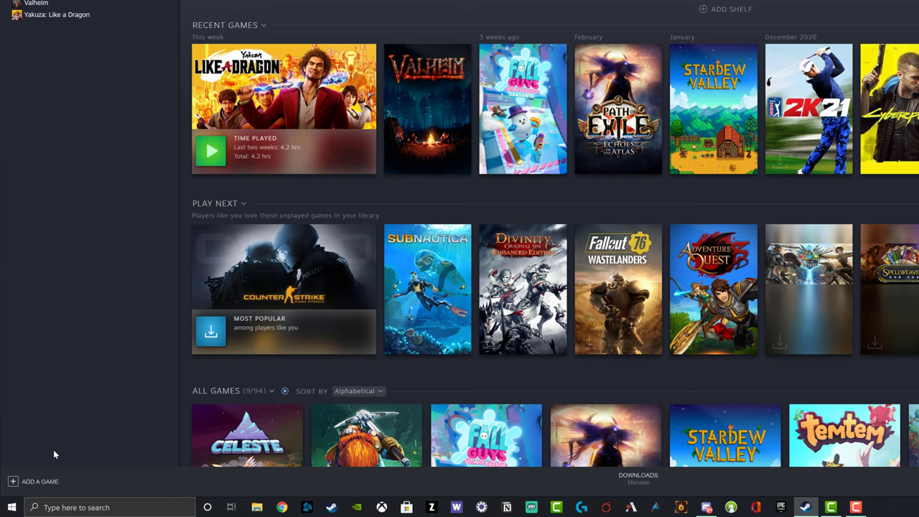
left_click(34, 484)
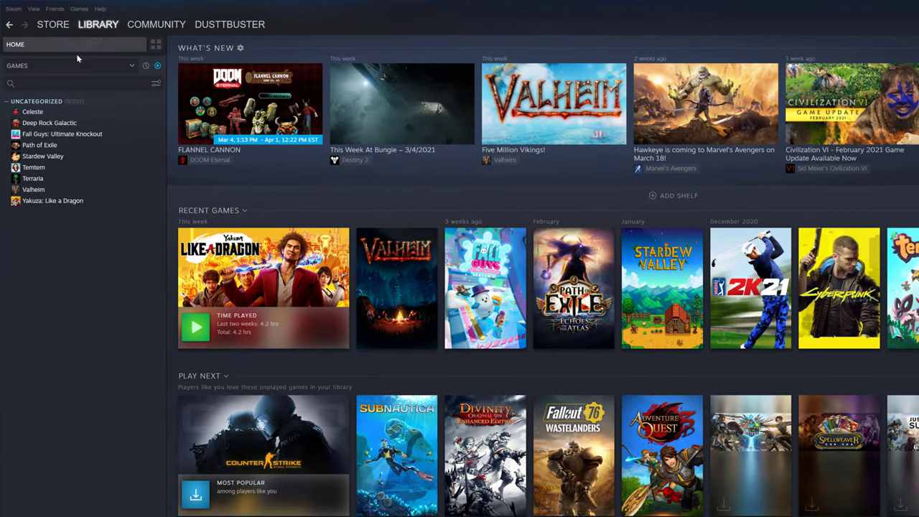
left_click(81, 10)
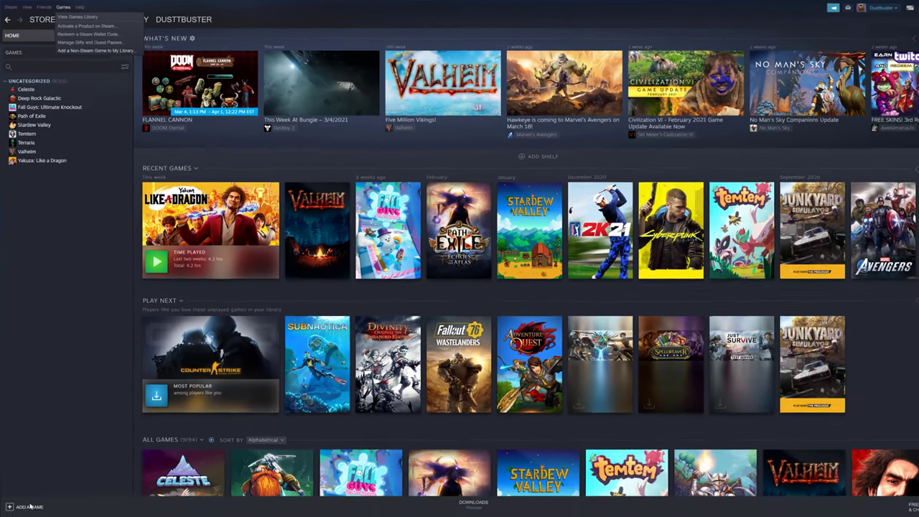
left_click(28, 492)
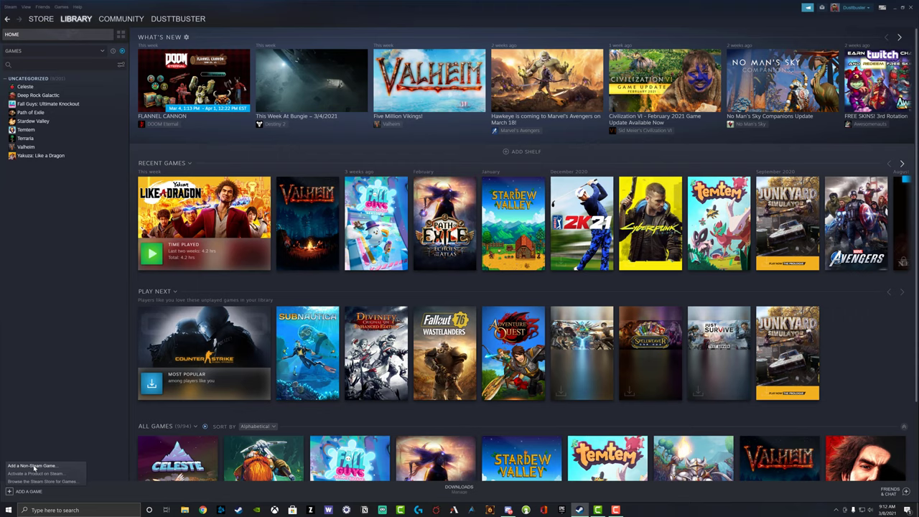
left_click(34, 467)
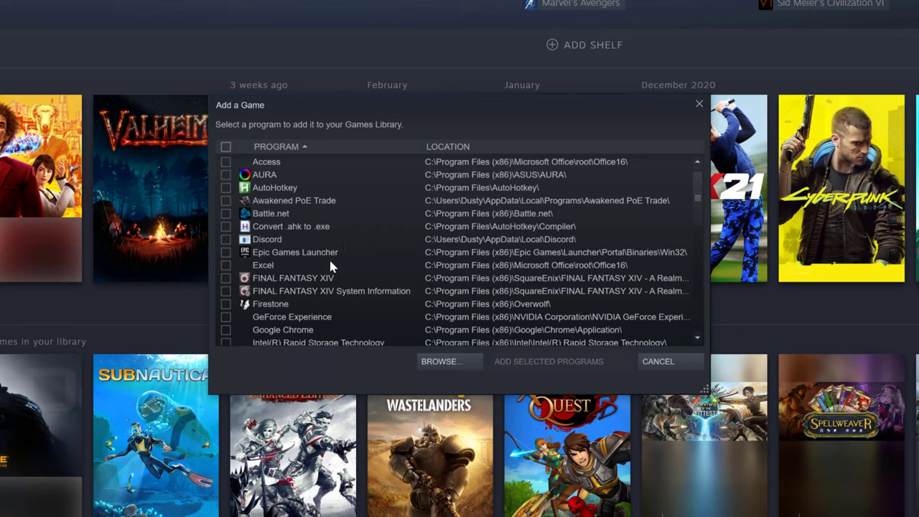
Step: Select World of Warcraft in the list of installed programs that can be added
scroll(332, 255, "down", 7)
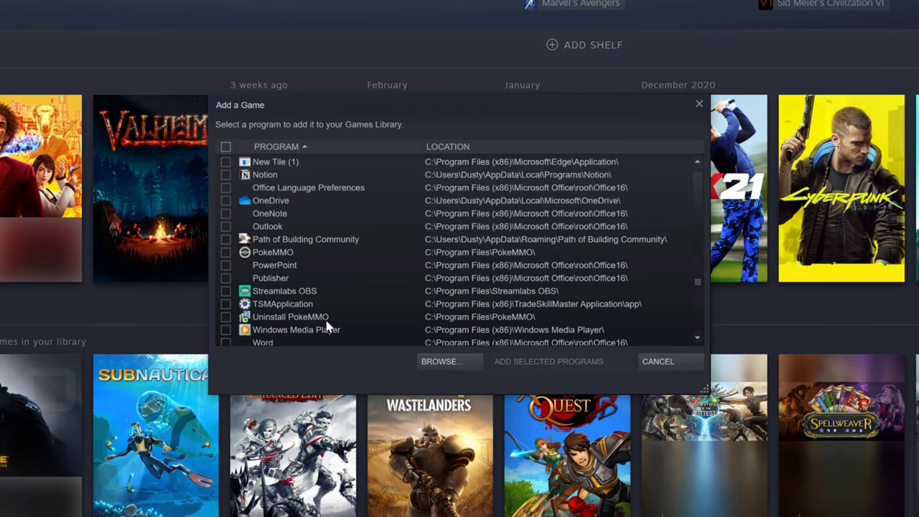
scroll(326, 316, "up", 7)
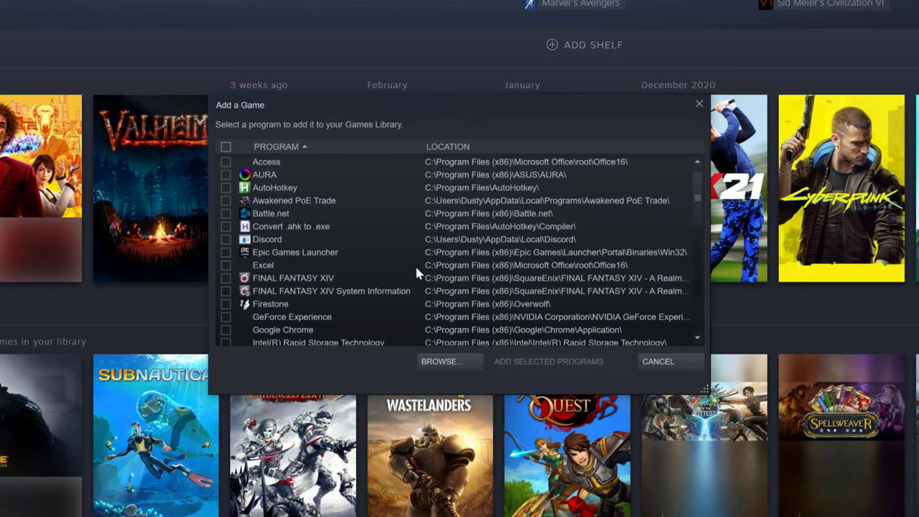
scroll(380, 215, "down", 1)
scroll(380, 216, "down", 4)
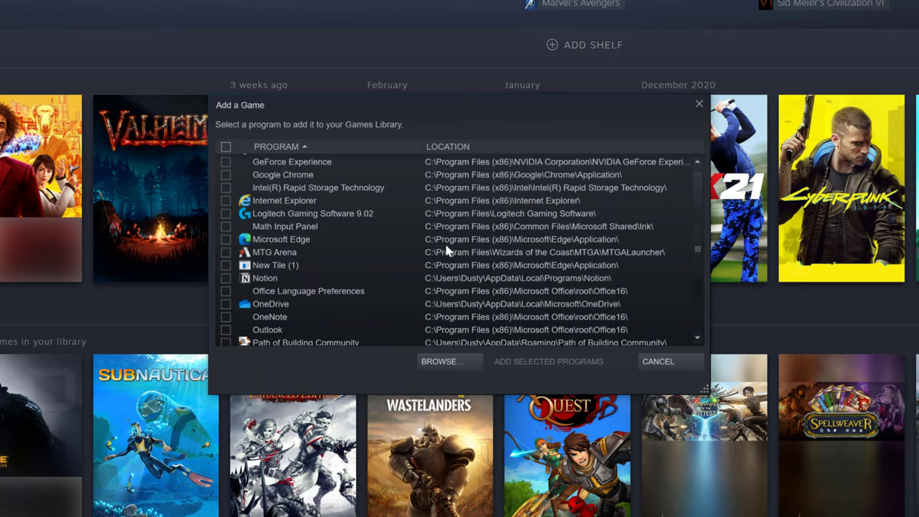
scroll(371, 216, "down", 4)
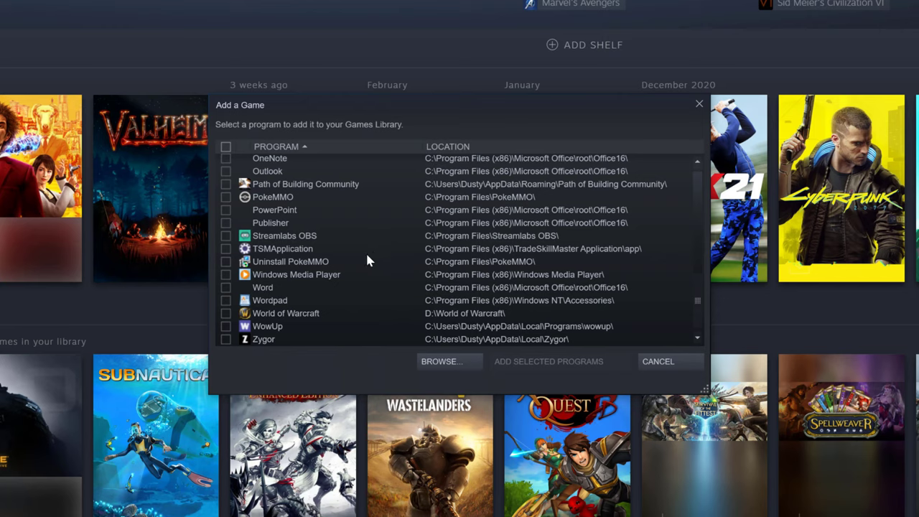
left_click(226, 314)
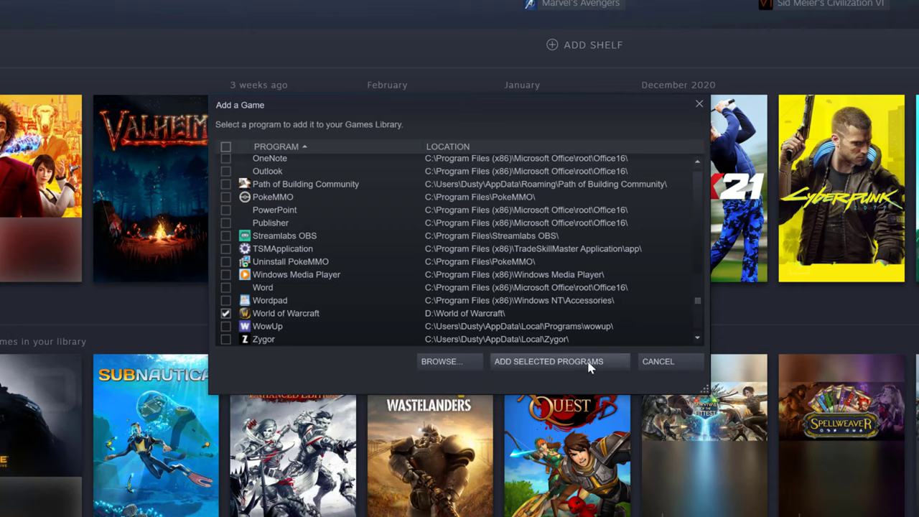
Step: Review the program list again and briefly open the file browser for programs that are not listed
scroll(314, 275, "up", 8)
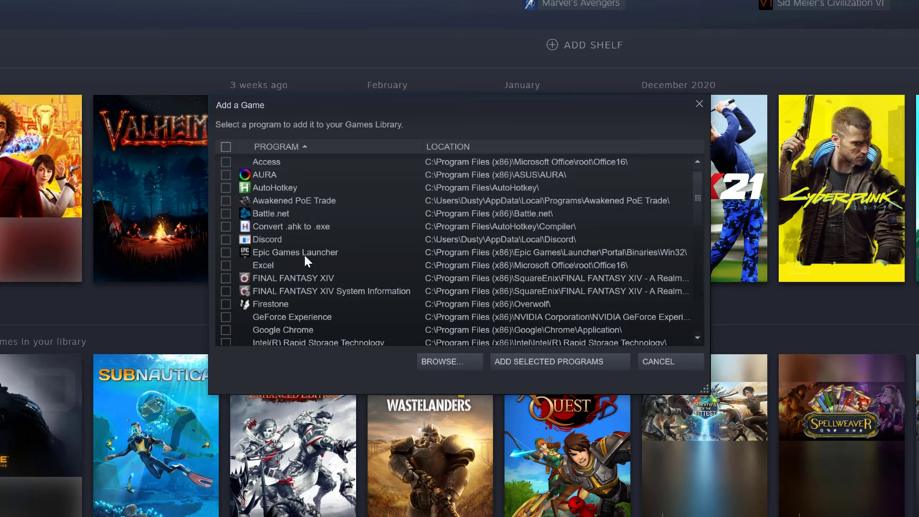
scroll(303, 251, "down", 5)
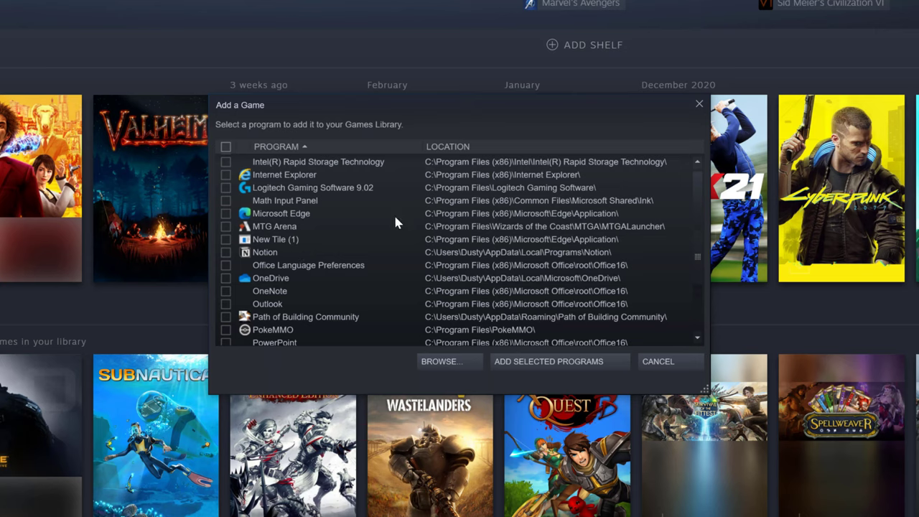
scroll(395, 216, "down", 3)
scroll(397, 221, "down", 1)
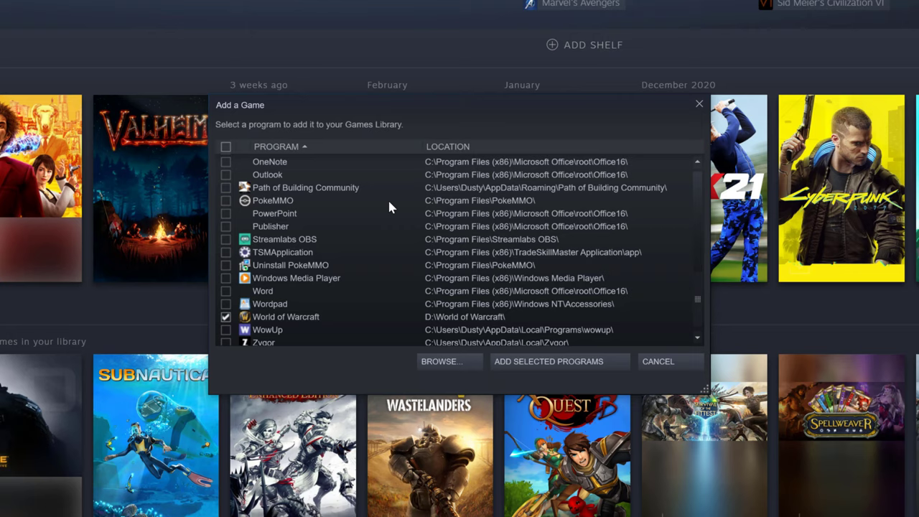
scroll(388, 205, "down", 1)
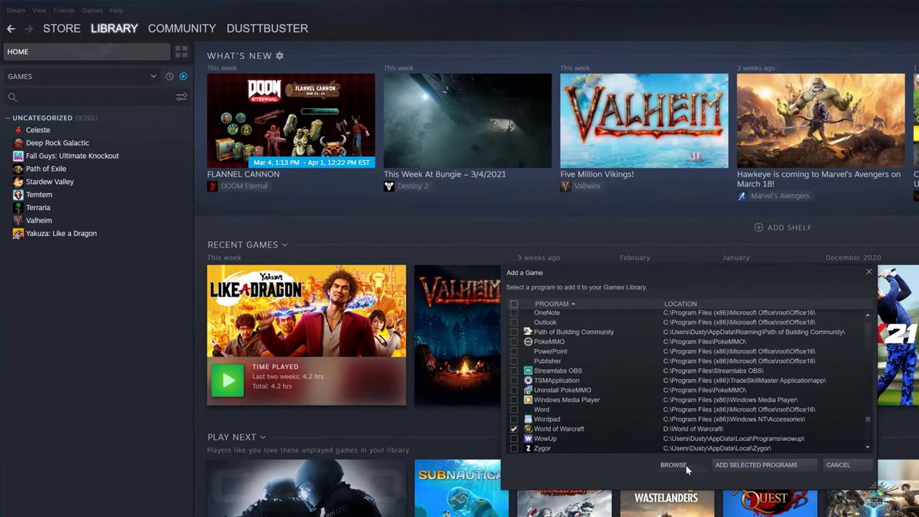
left_click(686, 466)
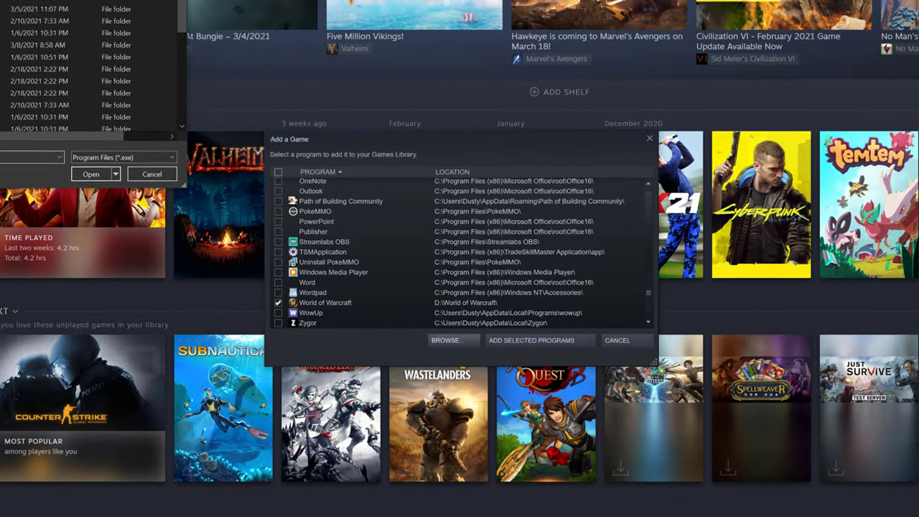
key("Escape")
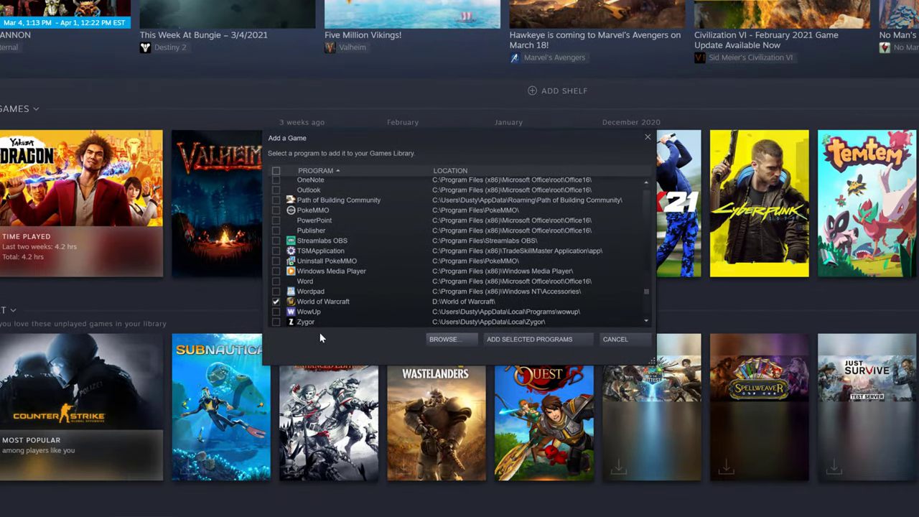
Step: Add the selected World of Warcraft program to the games library
left_click(277, 303)
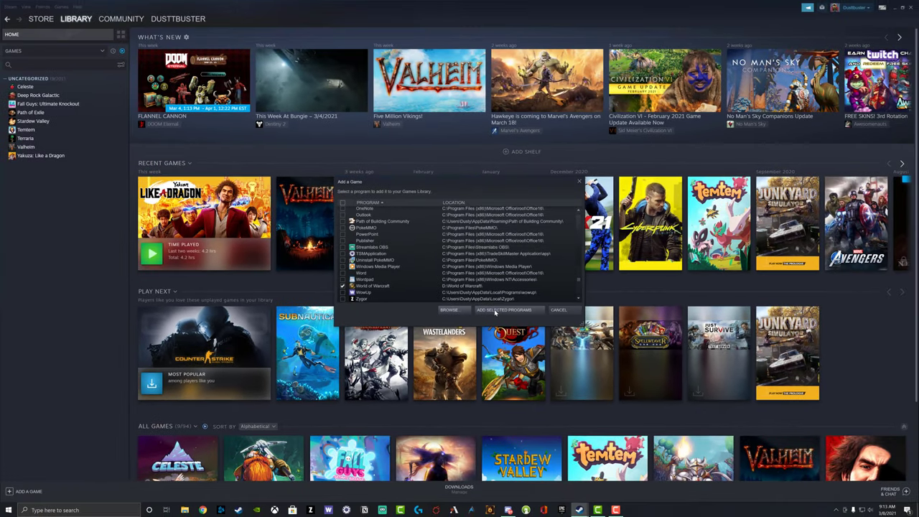
left_click(514, 343)
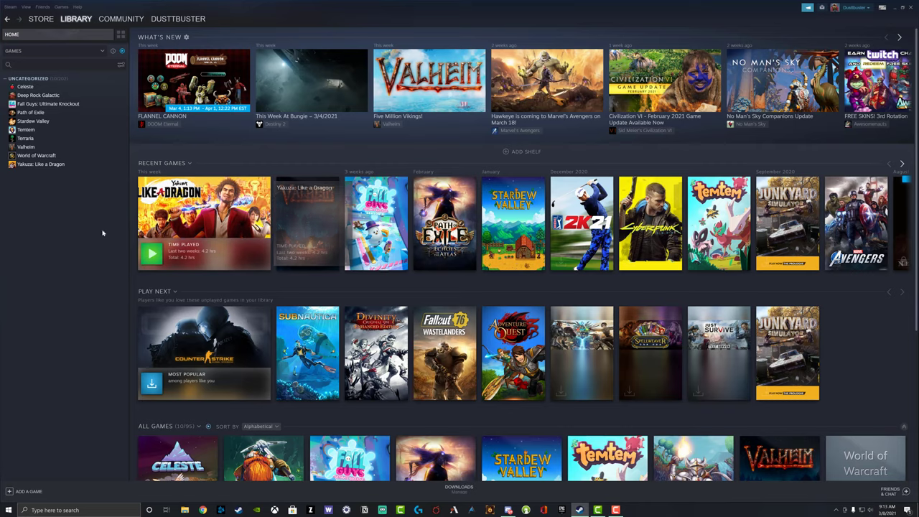
Step: View the World of Warcraft page, and return to the library home to look at the All Games section
left_click(30, 156)
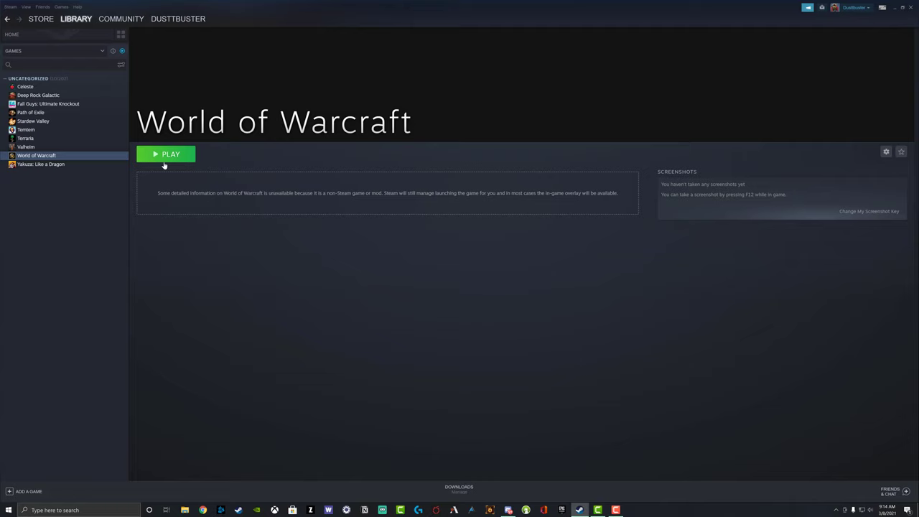
left_click(74, 20)
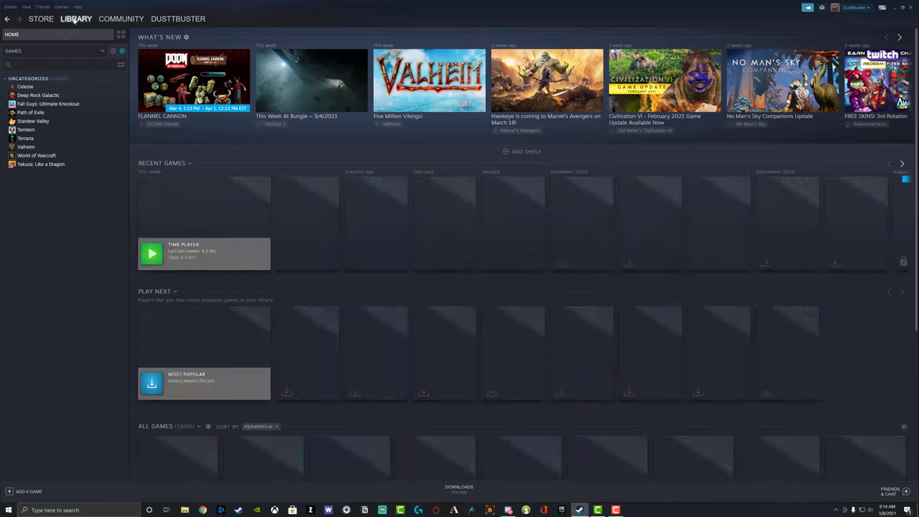
scroll(653, 199, "down", 2)
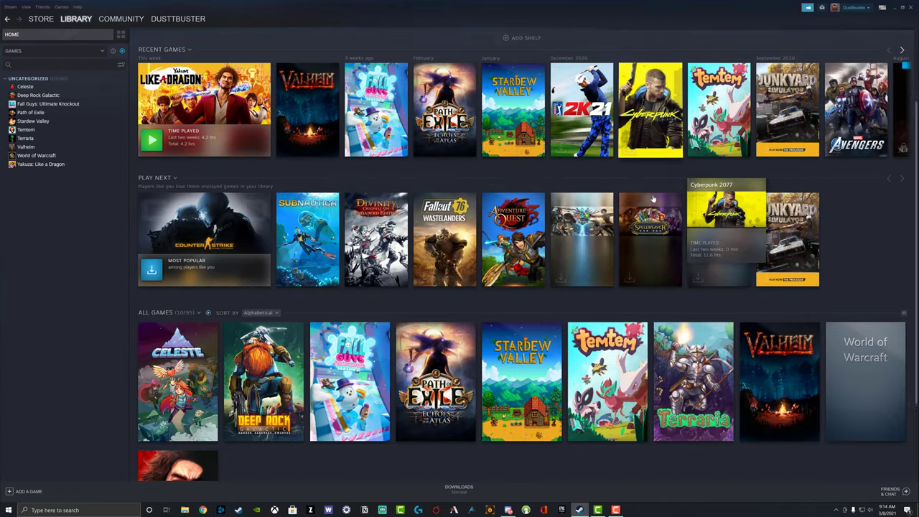
scroll(653, 199, "down", 2)
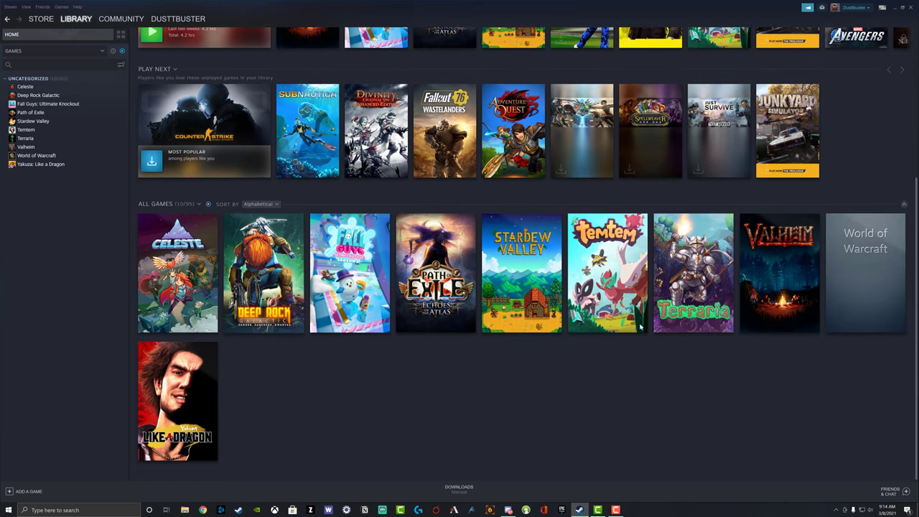
Step: Launch World of Warcraft from its library page, and close the Blizzard login window
left_click(854, 252)
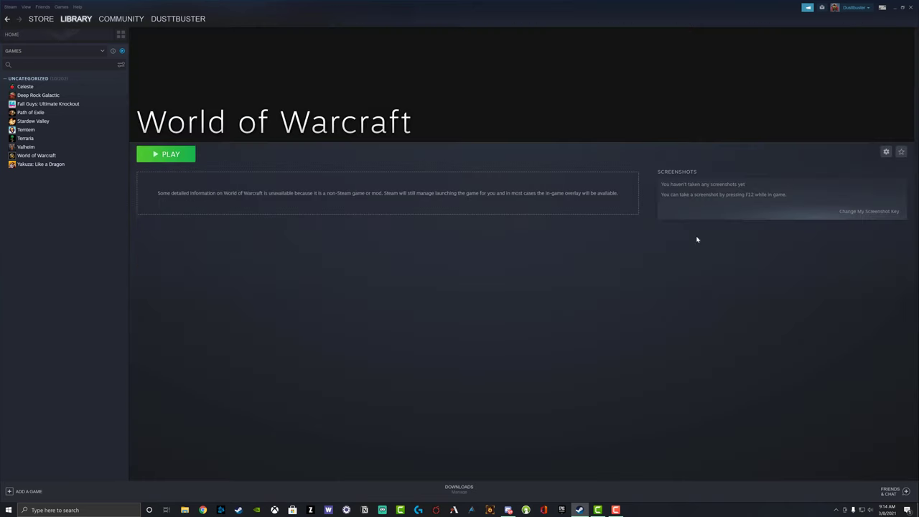
left_click(184, 158)
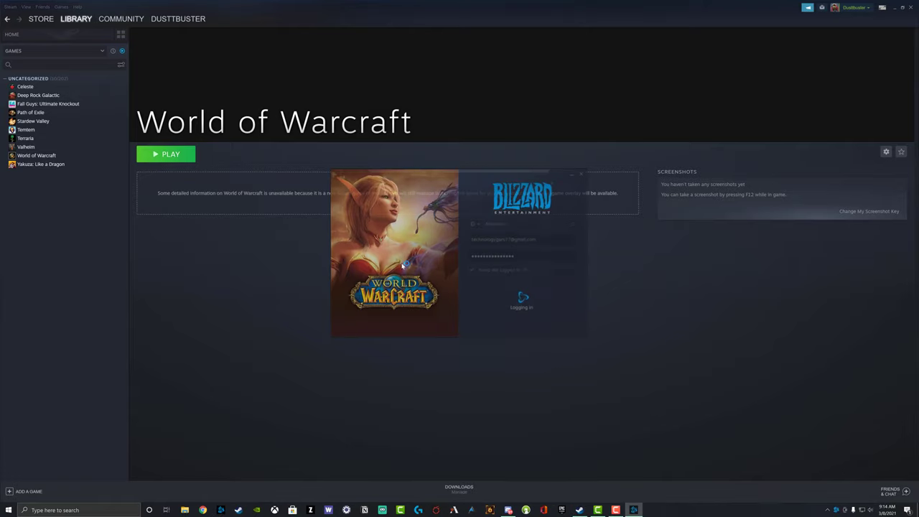
left_click(583, 175)
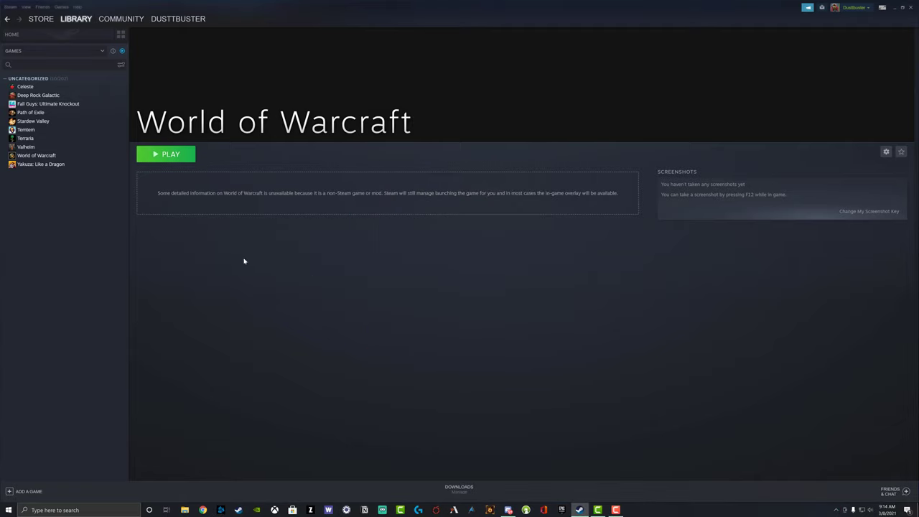
Step: Rename the World of Warcraft shortcut to WOW in its properties, undo the rename and close the properties
right_click(38, 157)
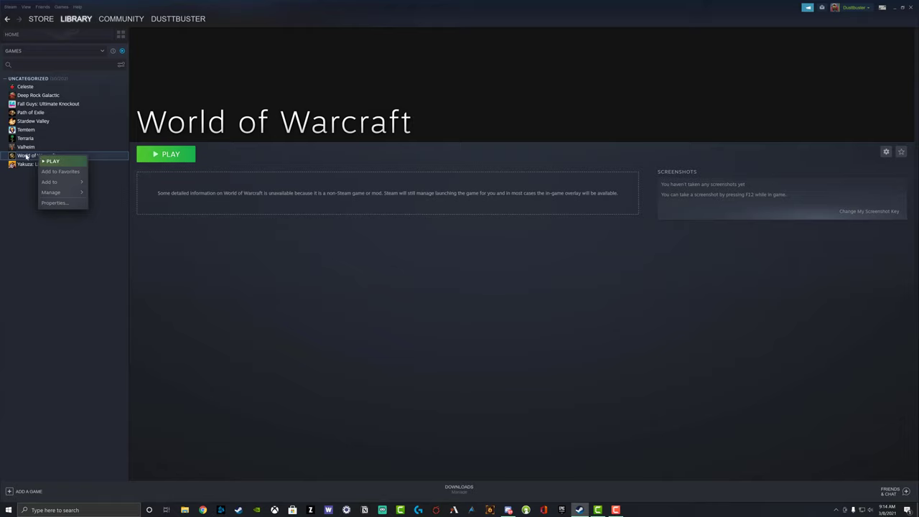
left_click(53, 204)
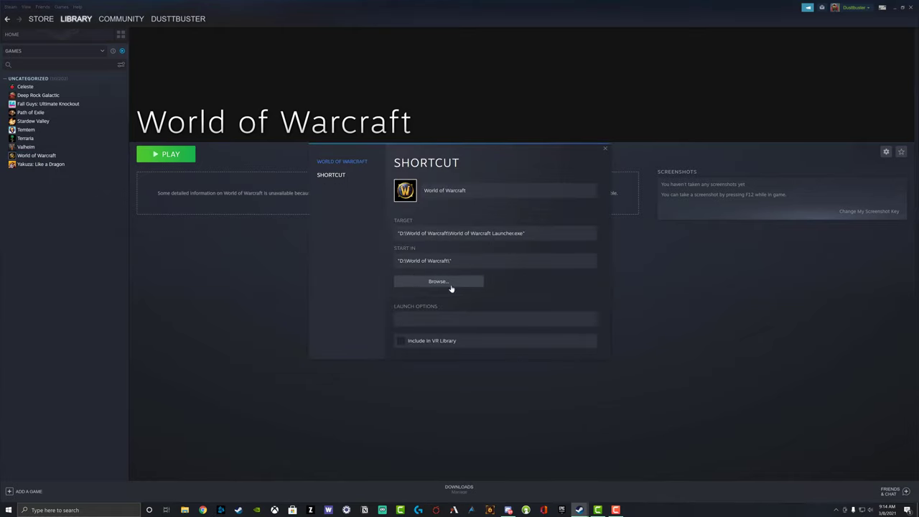
triple_click(452, 190)
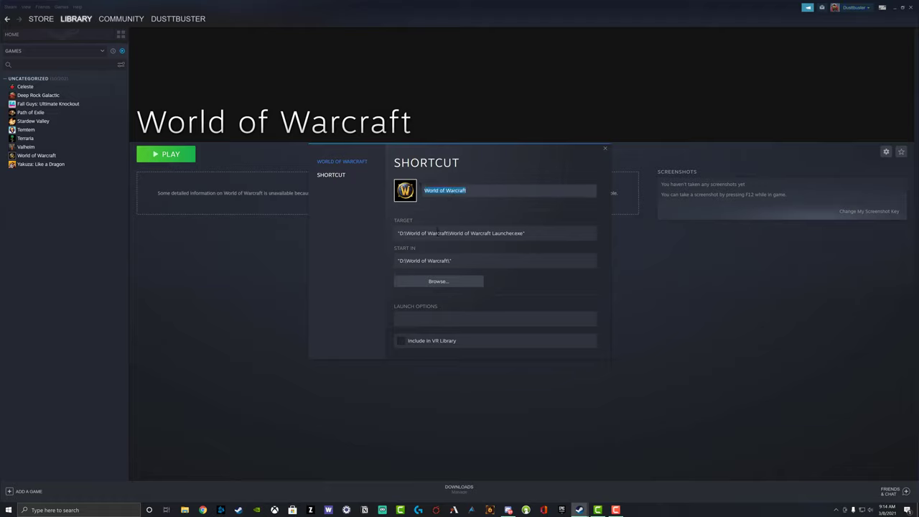
type("WOW")
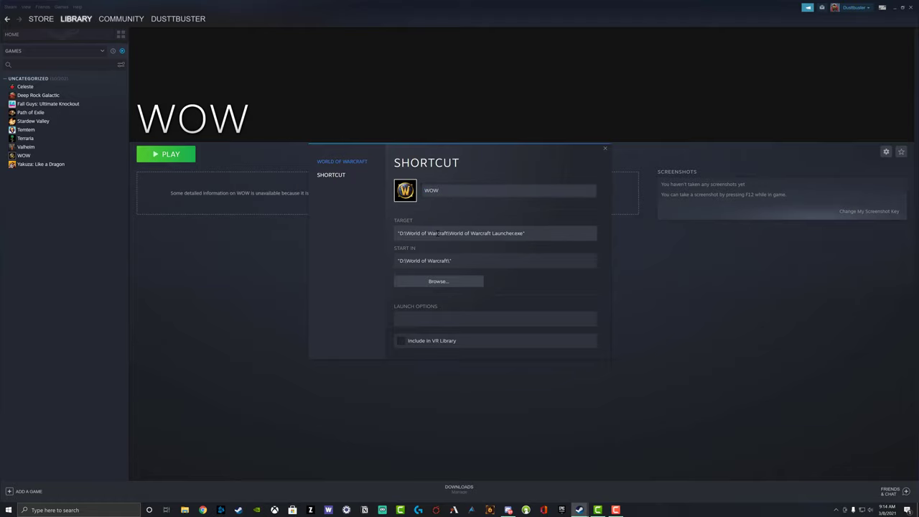
key("ctrl+z")
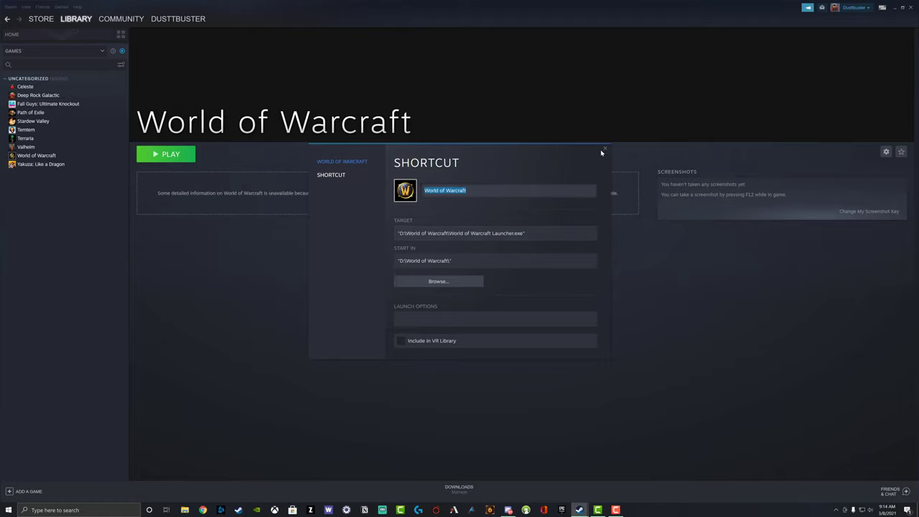
left_click(605, 149)
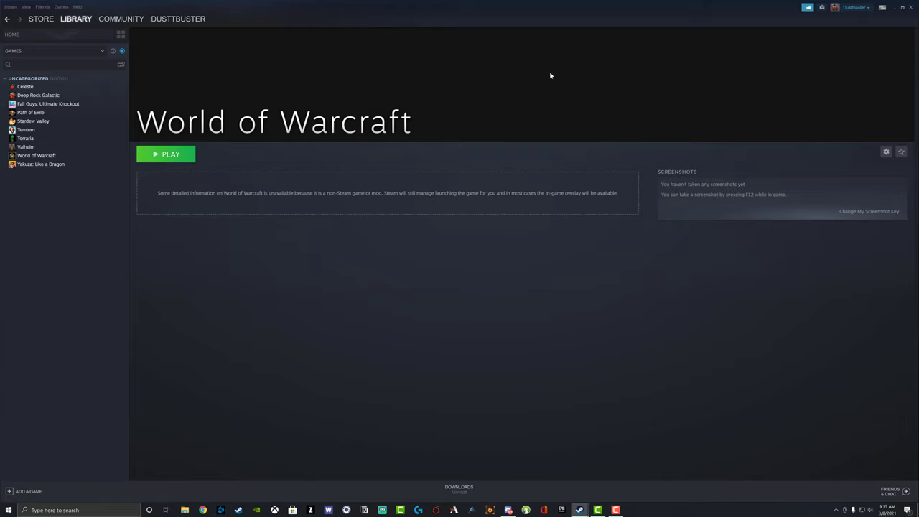
Step: Set the World of Warcraft battle artwork as the custom background of the game's library page
right_click(430, 63)
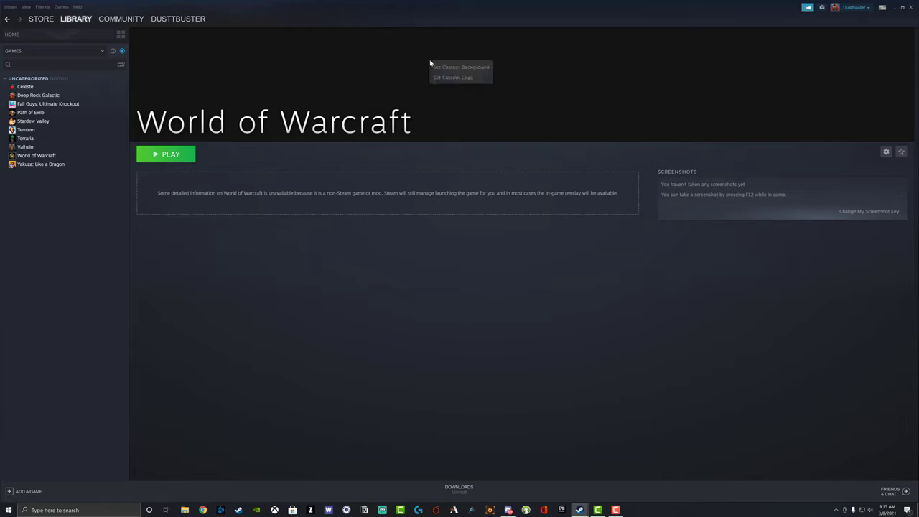
left_click(456, 68)
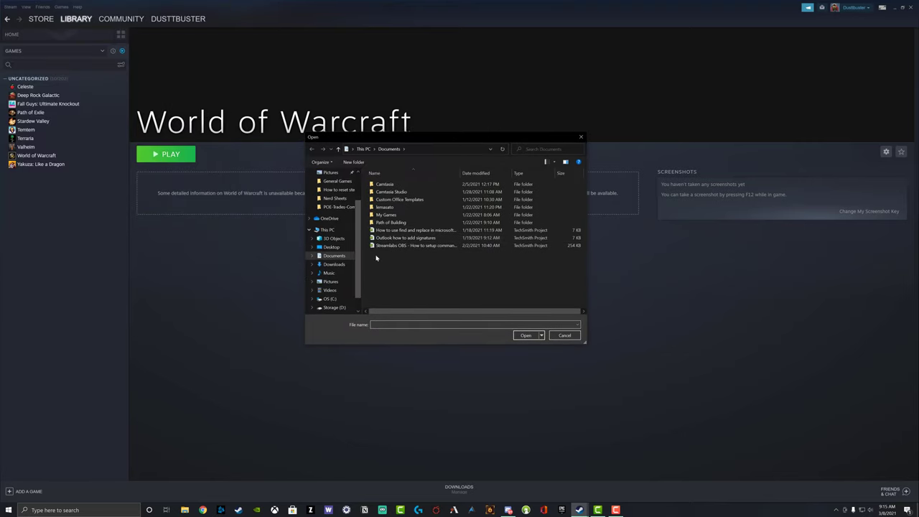
double_click(377, 207)
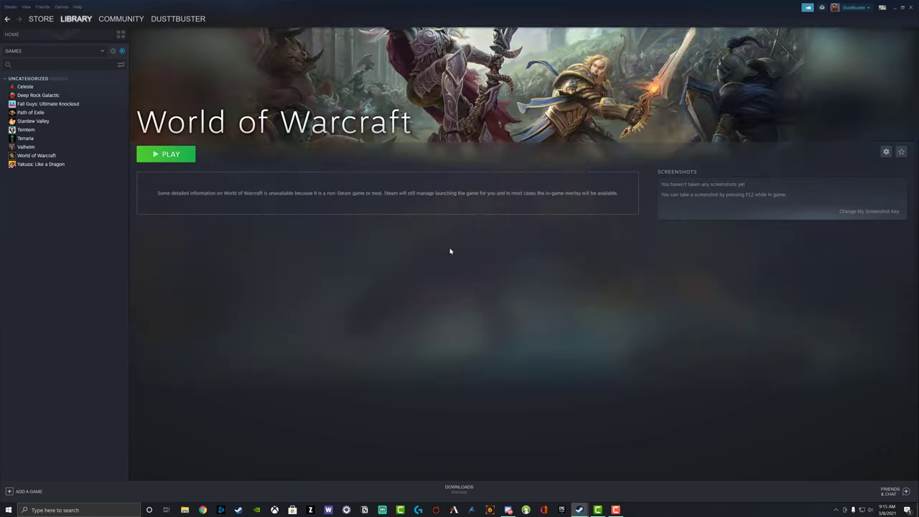
Step: Open the icon chooser from World of Warcraft's shortcut properties, and cancel it without picking an icon
right_click(29, 158)
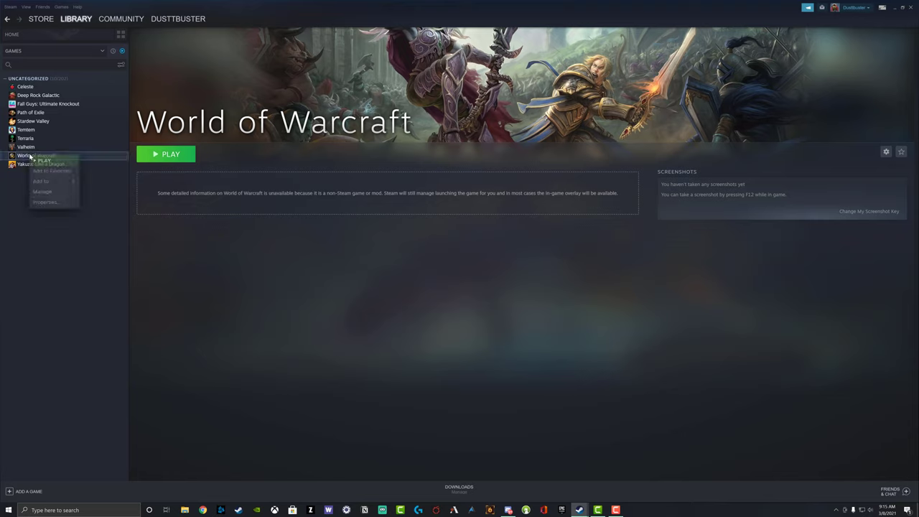
left_click(54, 204)
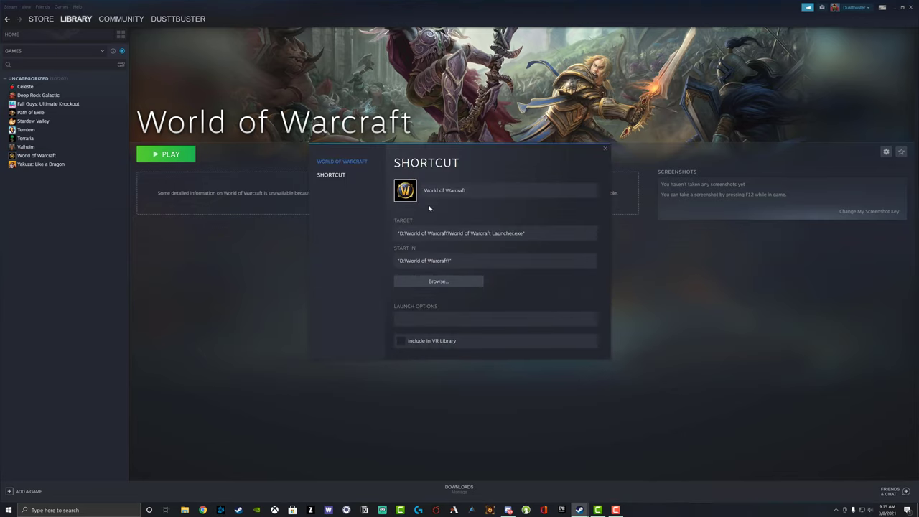
left_click(407, 192)
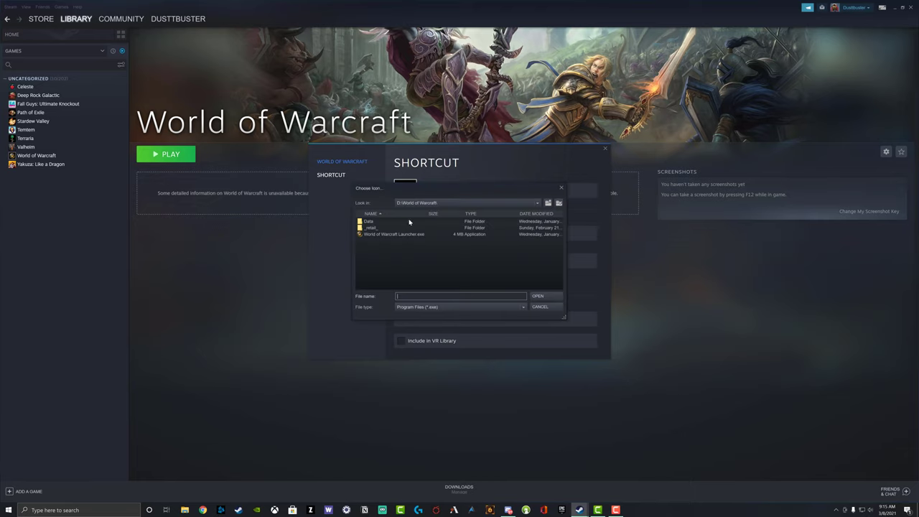
left_click(539, 307)
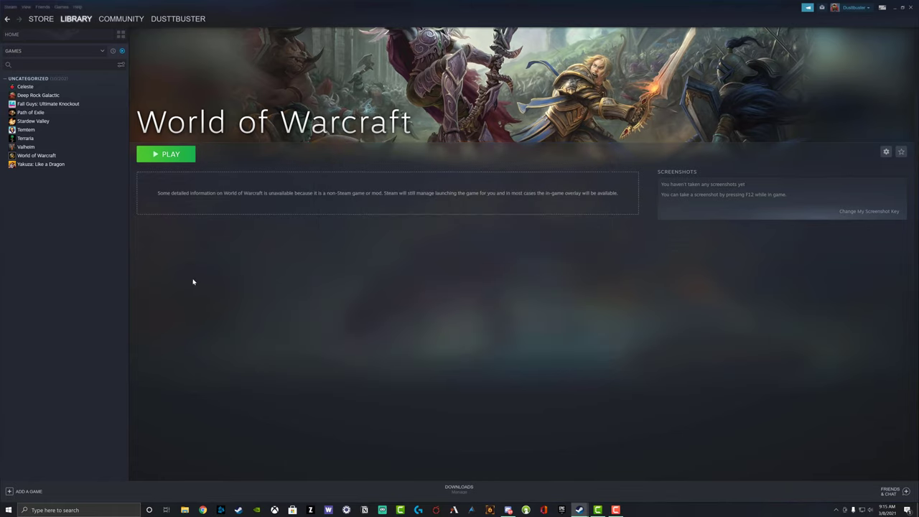
Step: Return to the library home showing the All Games section
left_click(72, 23)
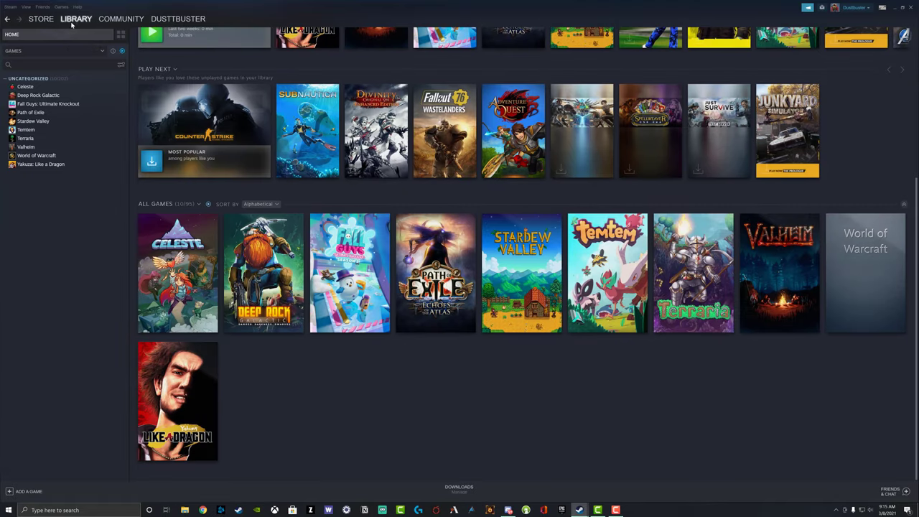